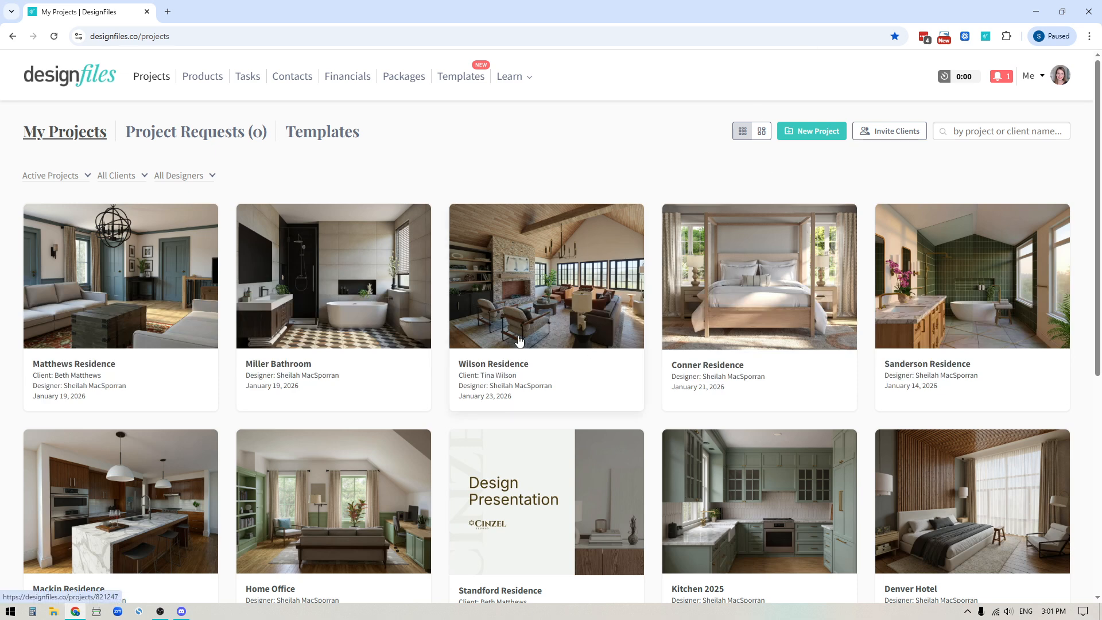
Open the Wilson Residence project and create a new retainer among its invoices and retainers
click(561, 292)
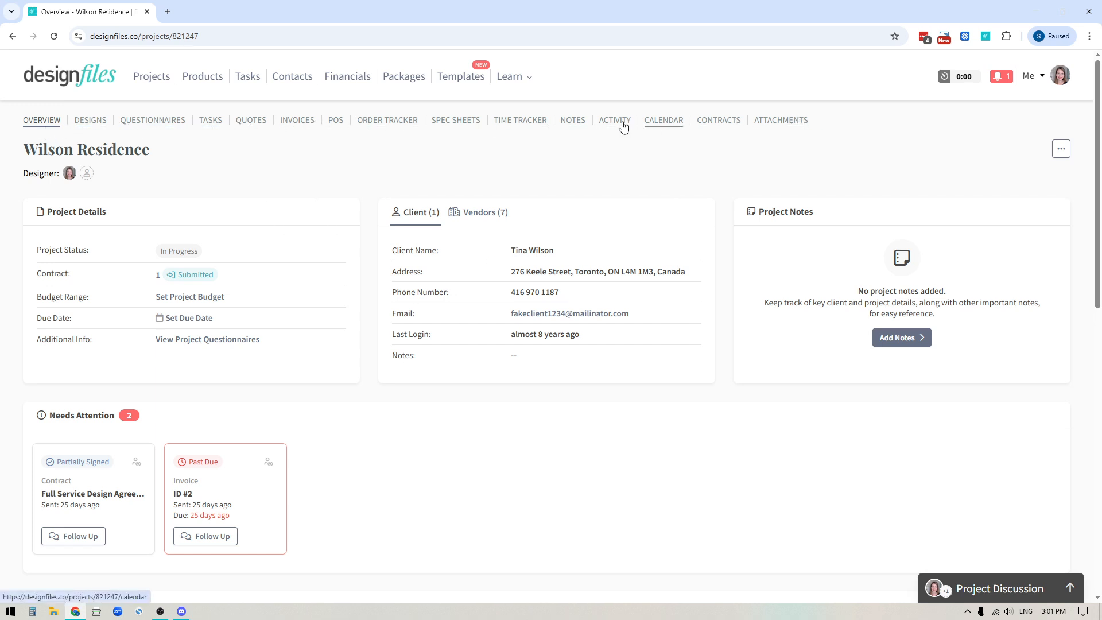
click(294, 120)
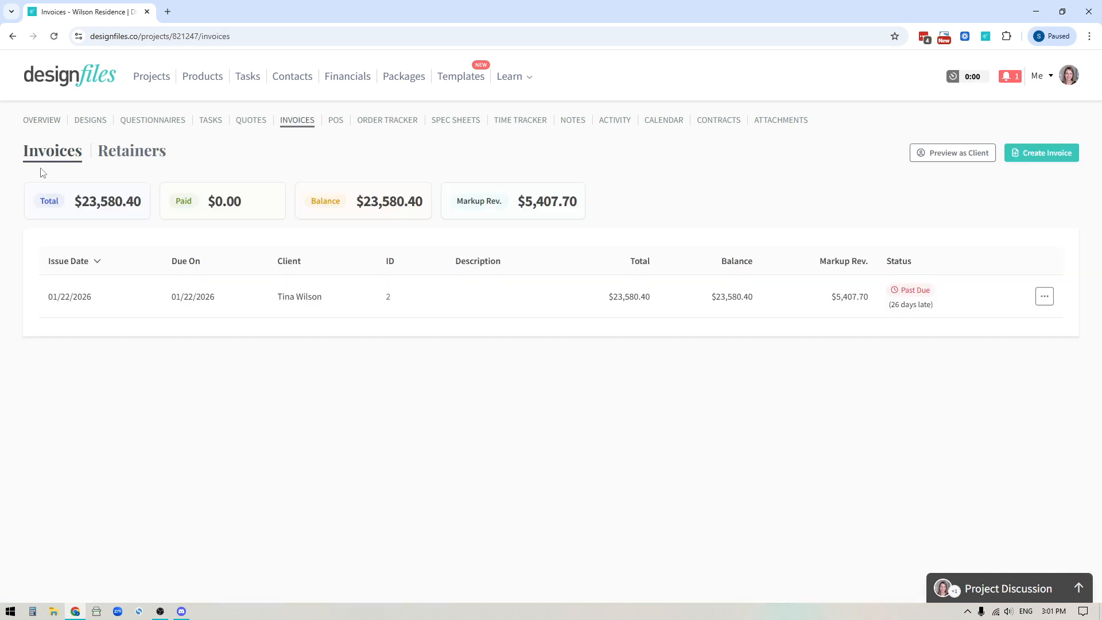
click(139, 153)
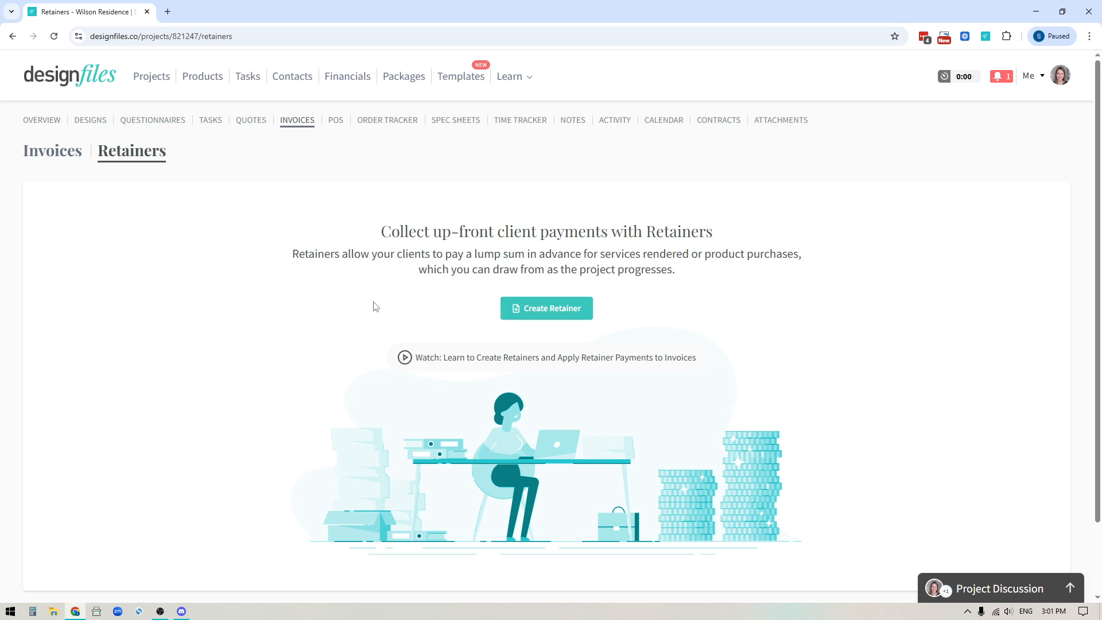
click(560, 304)
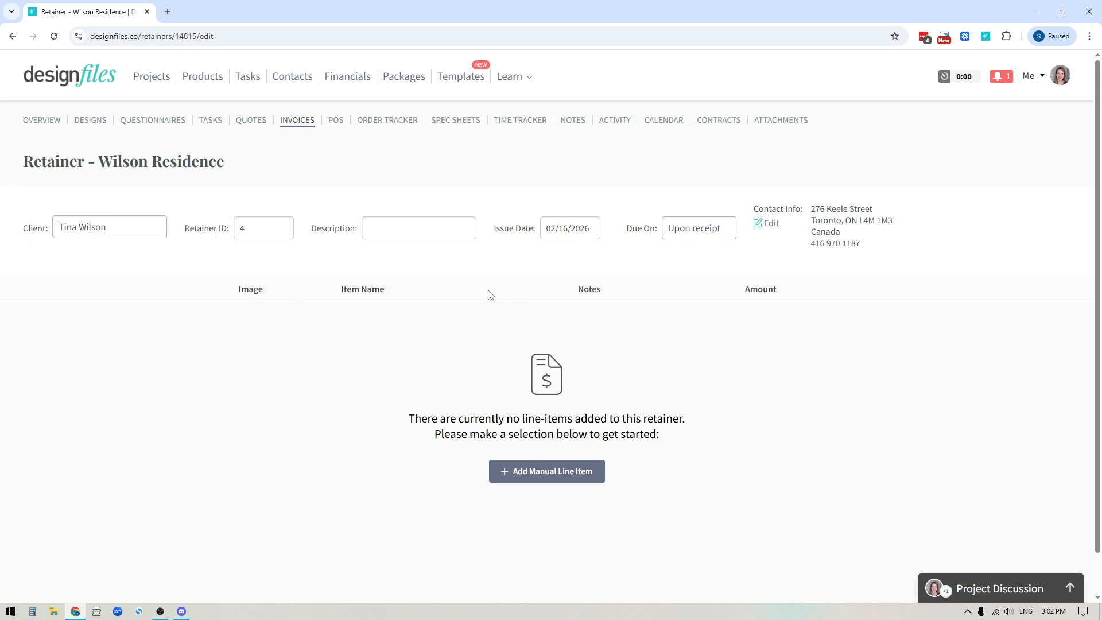
Enter "Product Retainers" as the retainer's description and look through the available due-date terms
click(377, 232)
text(Product retain)
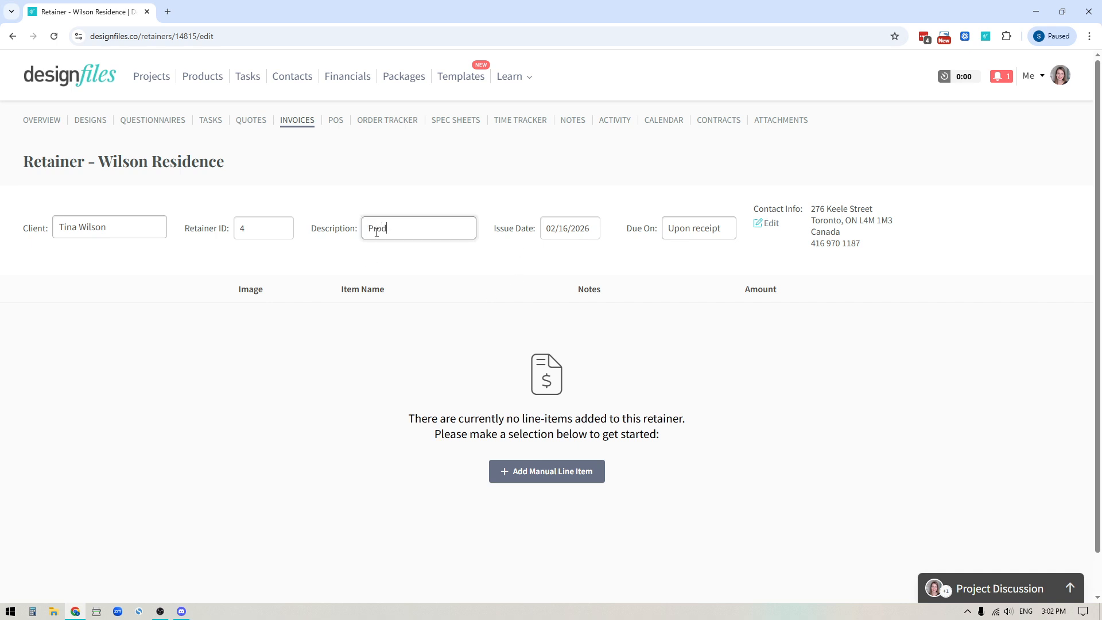
key(BackSpace)
key(BackSpace)
key(BackSpace)
key(BackSpace)
key(BackSpace)
text(Retainers)
click(684, 226)
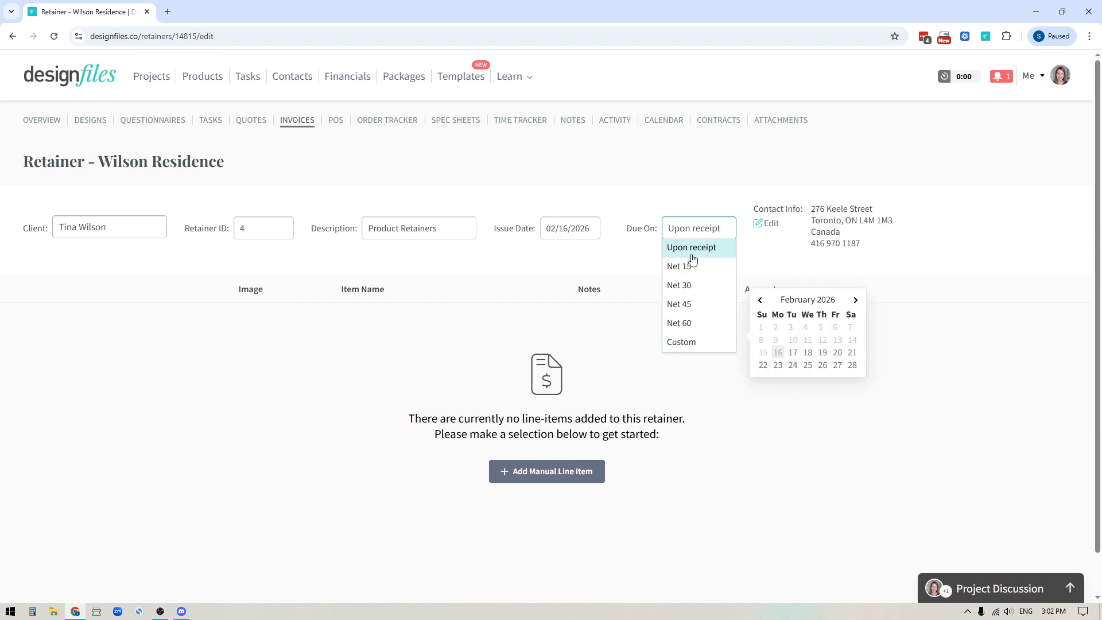
click(942, 236)
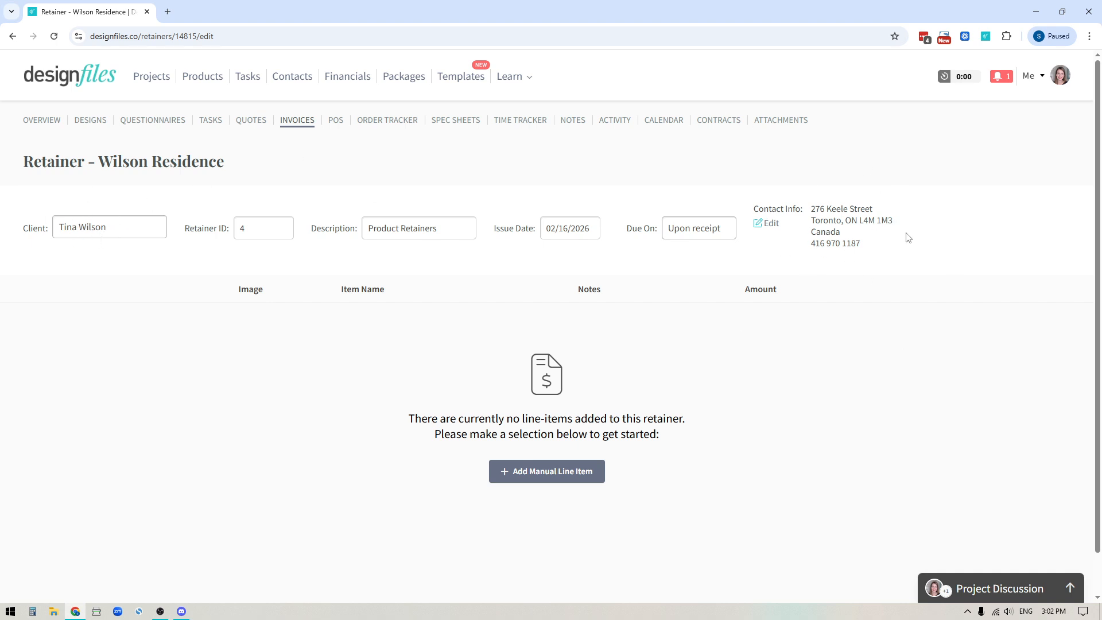
Add a manual line item named "Product Retainer" and correct the retainer's description to "Product Retainer"
click(541, 476)
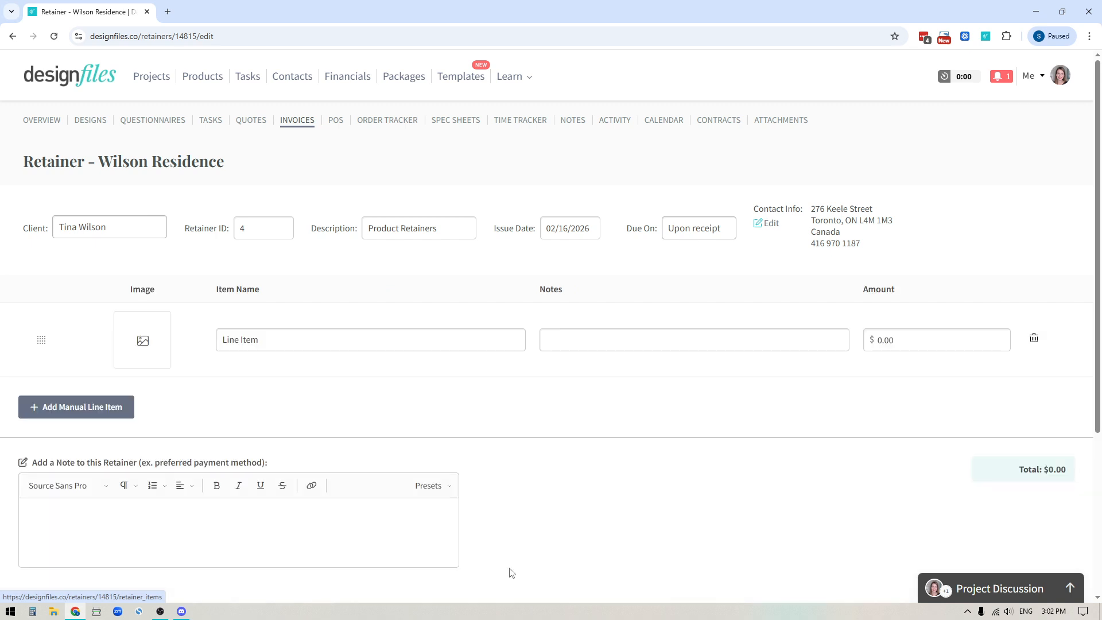
click(270, 339)
drag(270, 339, 202, 346)
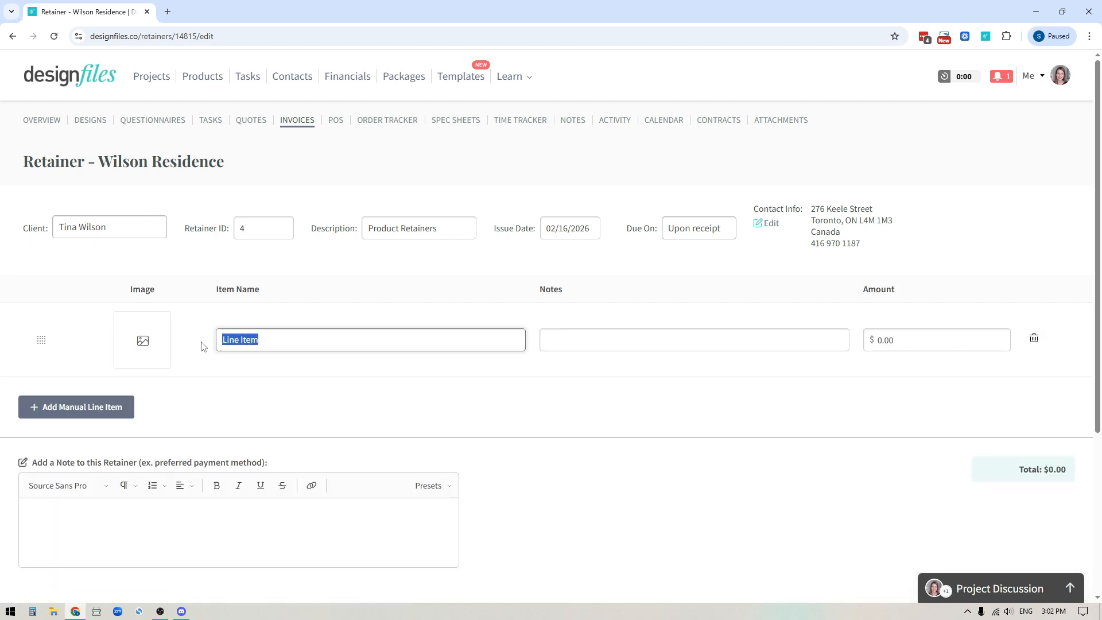
click(436, 228)
key(BackSpace)
click(265, 339)
key(BackSpace)
key(BackSpace)
key(BackSpace)
key(BackSpace)
key(BackSpace)
key(BackSpace)
key(BackSpace)
key(BackSpace)
key(BackSpace)
text(Product Retainer)
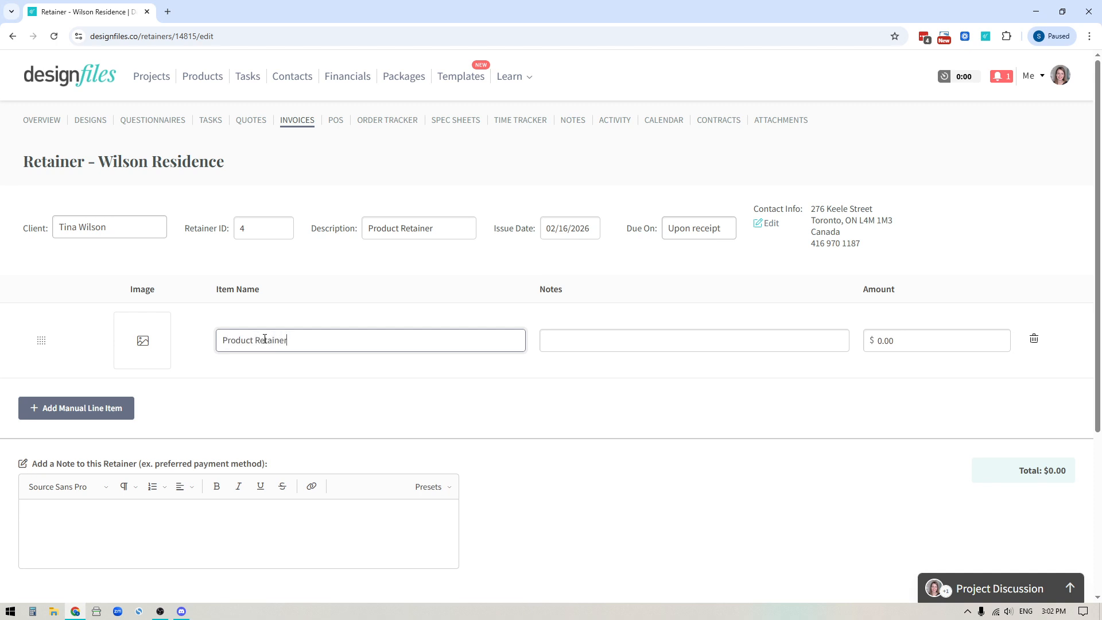
Set the Product Retainer line item's amount to $10000.00
click(881, 341)
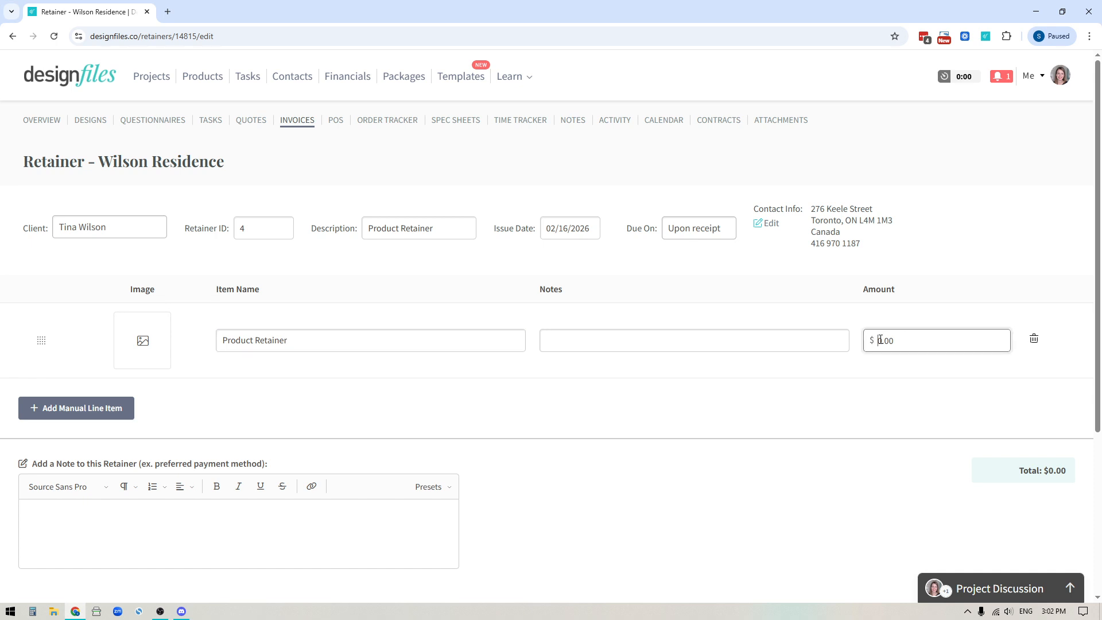
text(1000)
click(948, 369)
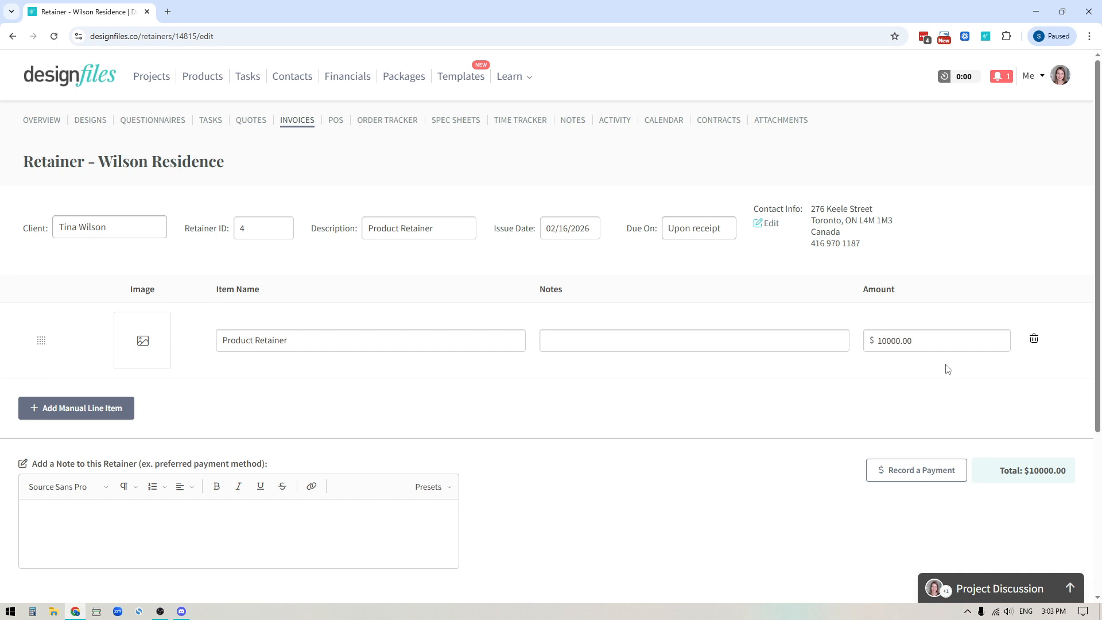
click(912, 340)
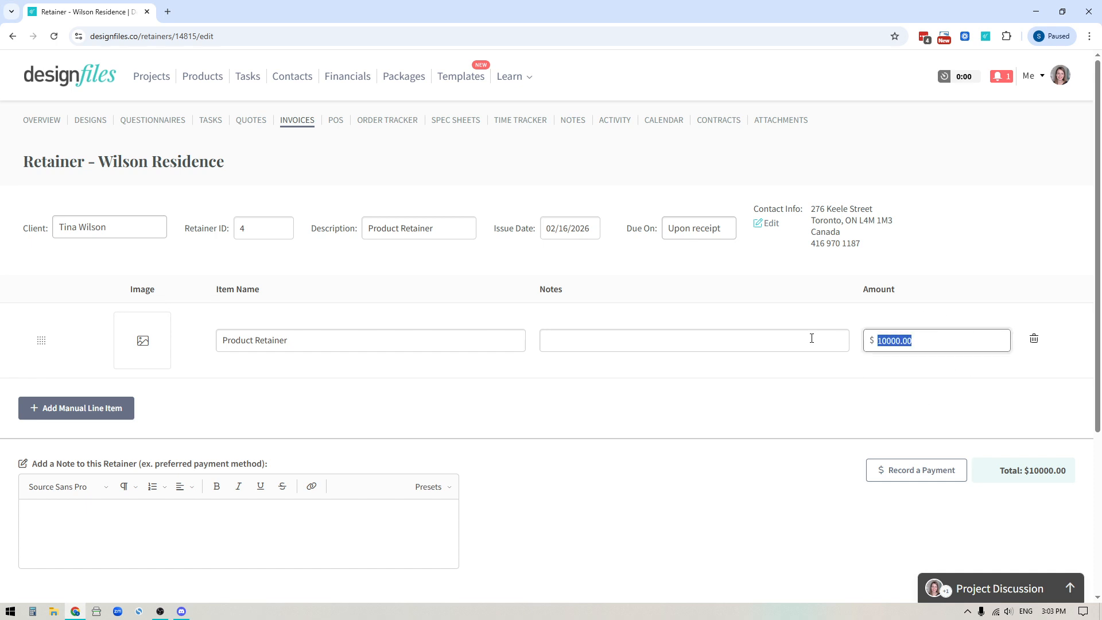
Review the note and payment options, and save the retainer with a preview of the client-facing version
scroll(573, 350, down, 3)
click(277, 355)
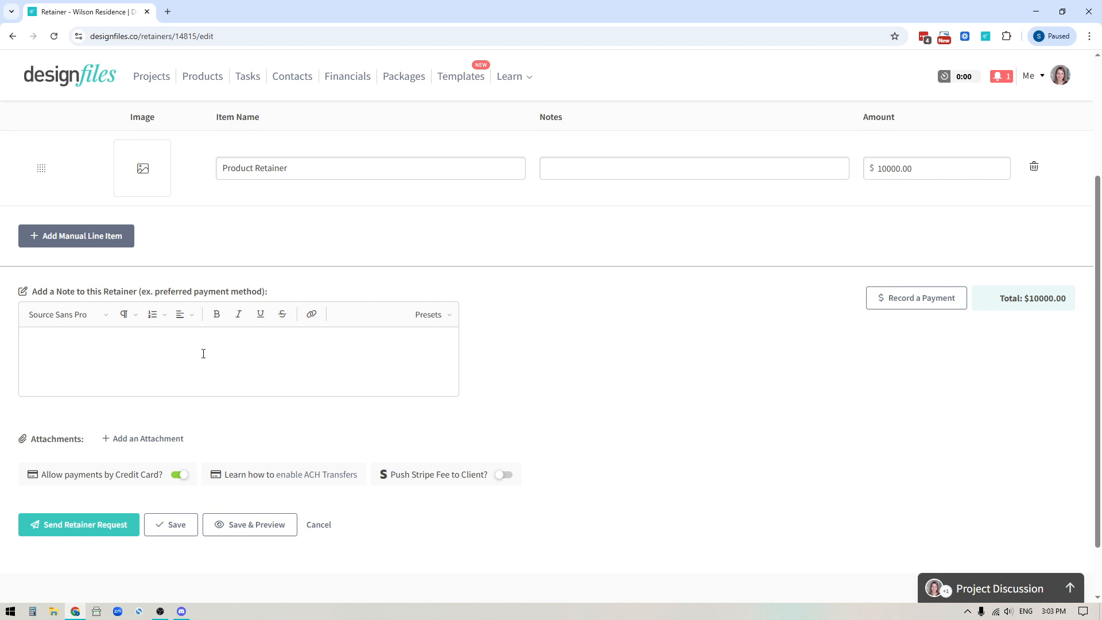
scroll(400, 404, down, 2)
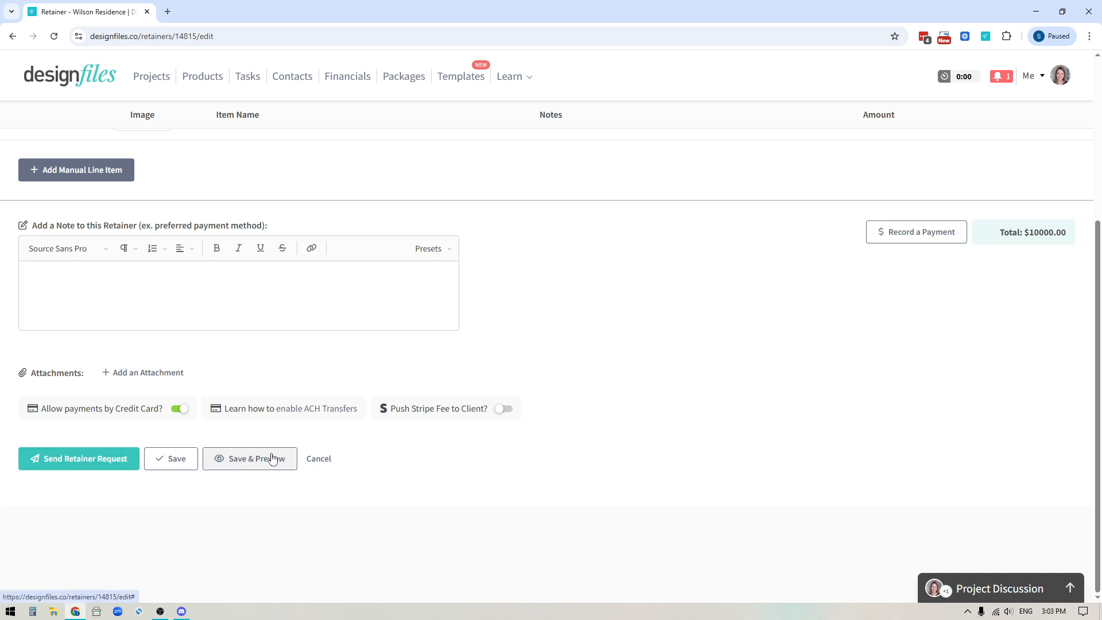
click(248, 464)
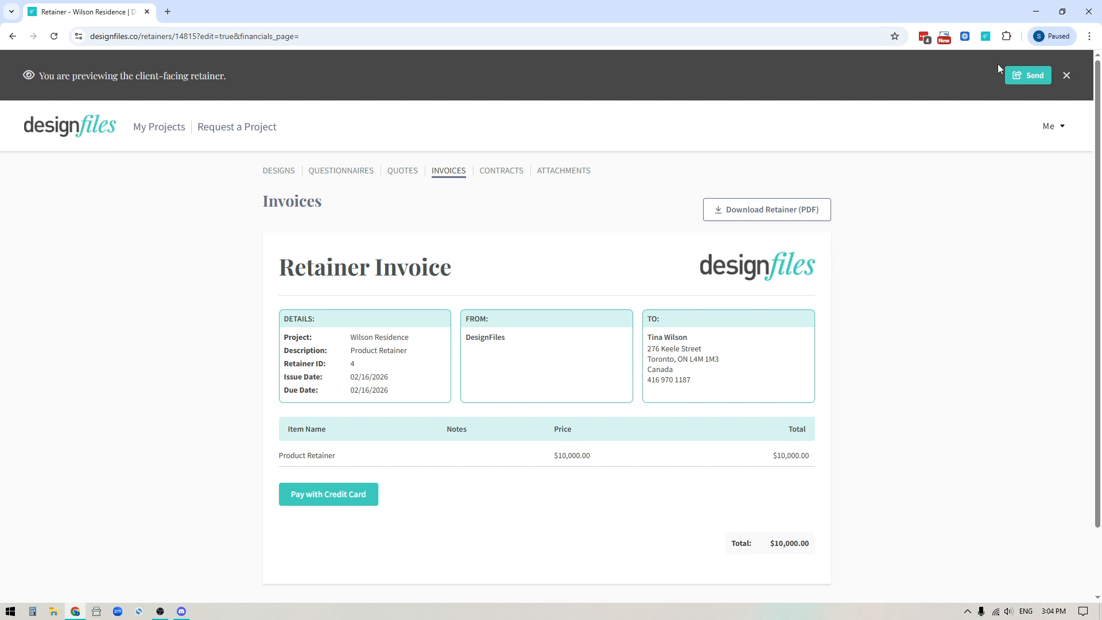
Send the retainer invoice to the client with the default subject line and message
click(1030, 80)
click(971, 100)
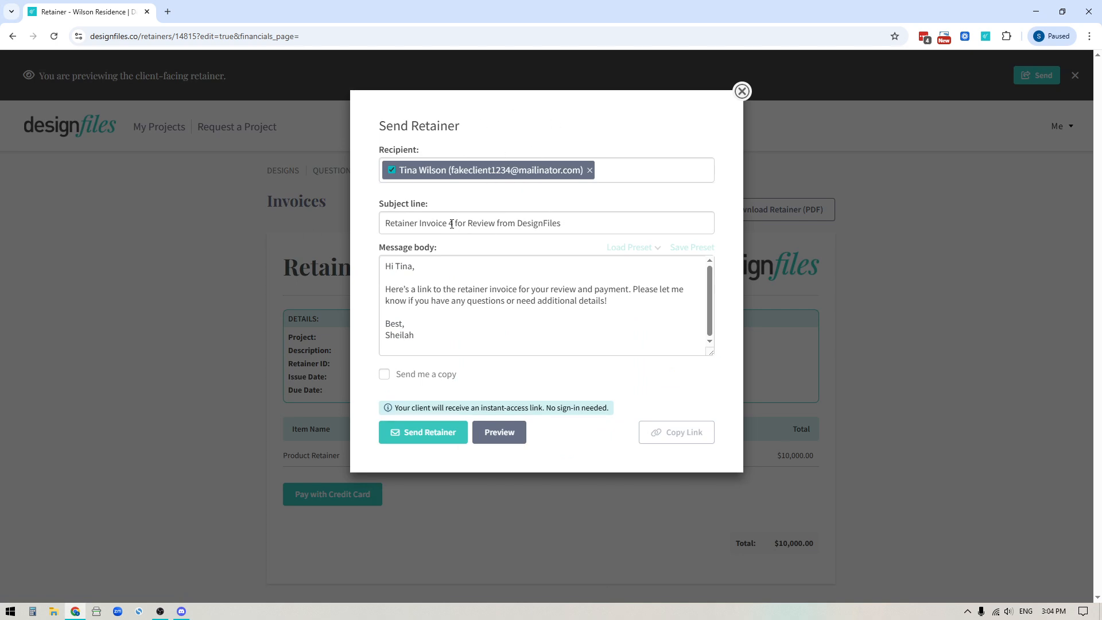
drag(449, 222, 543, 223)
drag(397, 269, 409, 336)
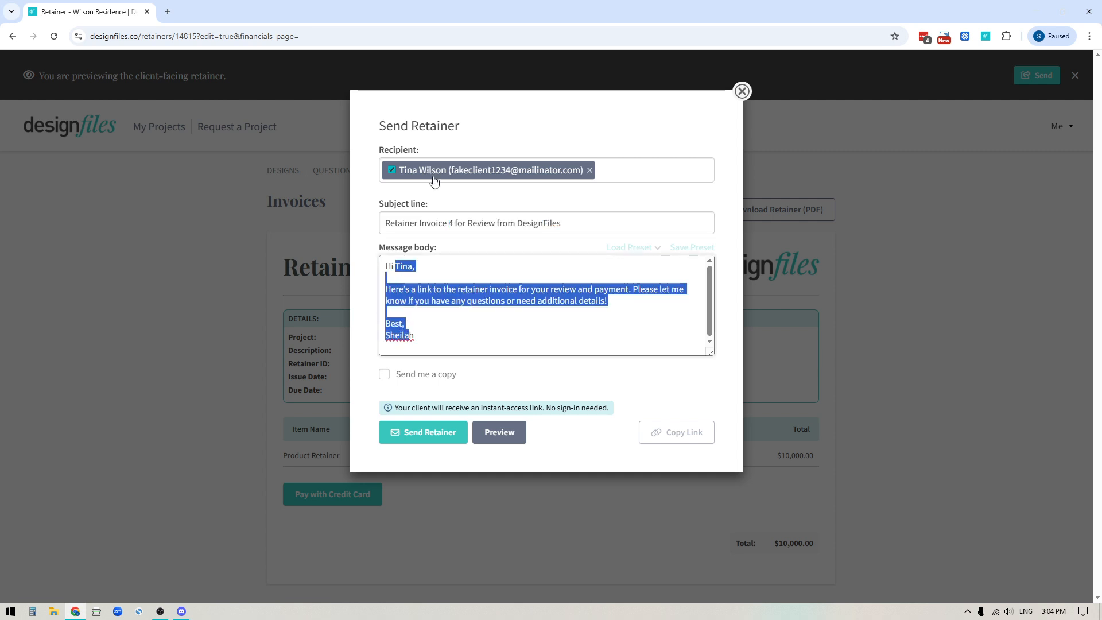
click(424, 434)
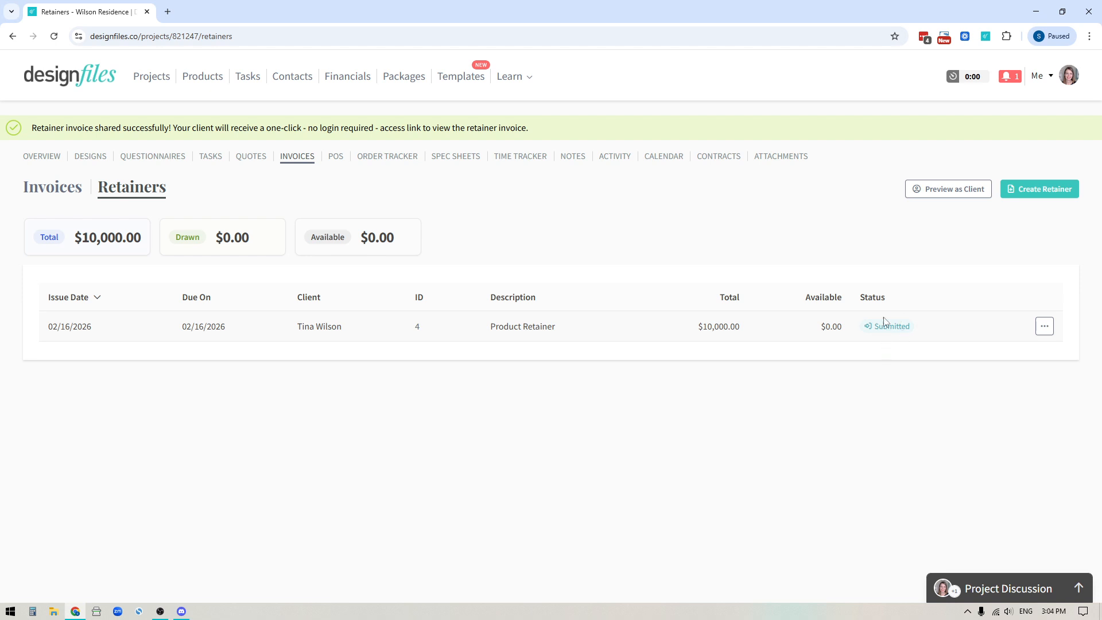
Record a check payment of $10000.00 against the Product Retainer
click(1044, 327)
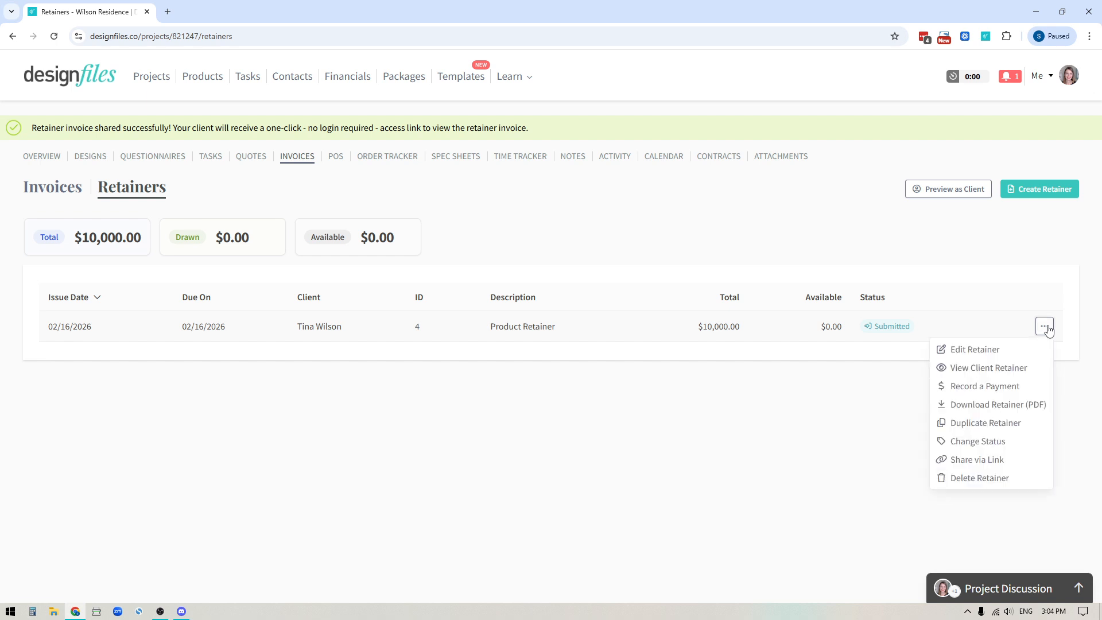
click(976, 390)
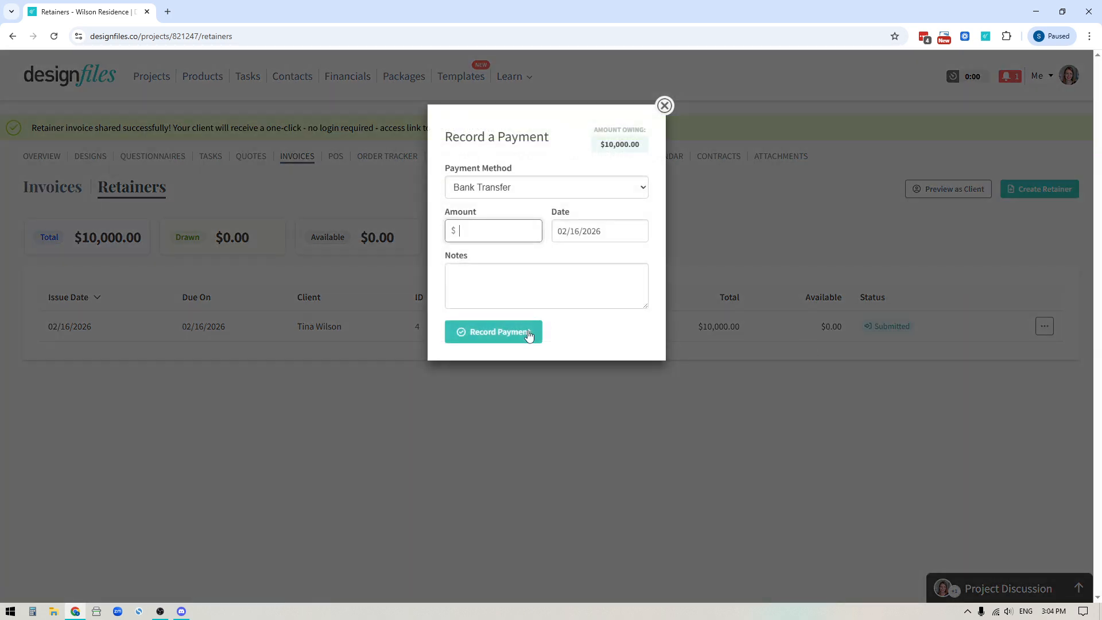
click(526, 187)
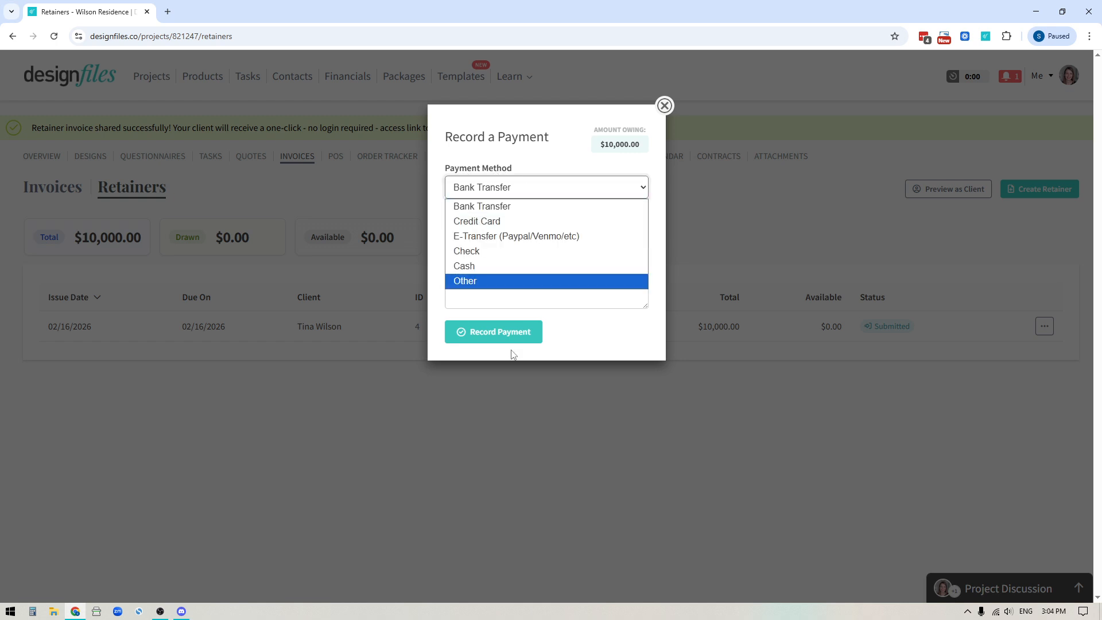
click(481, 250)
click(476, 234)
text(10000.00)
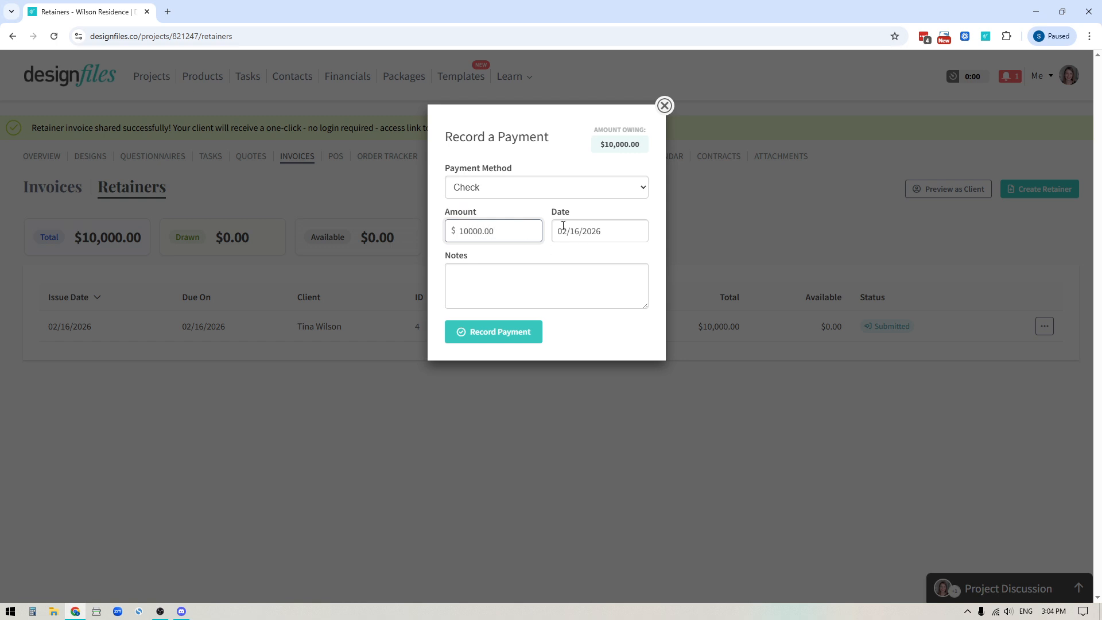
click(491, 327)
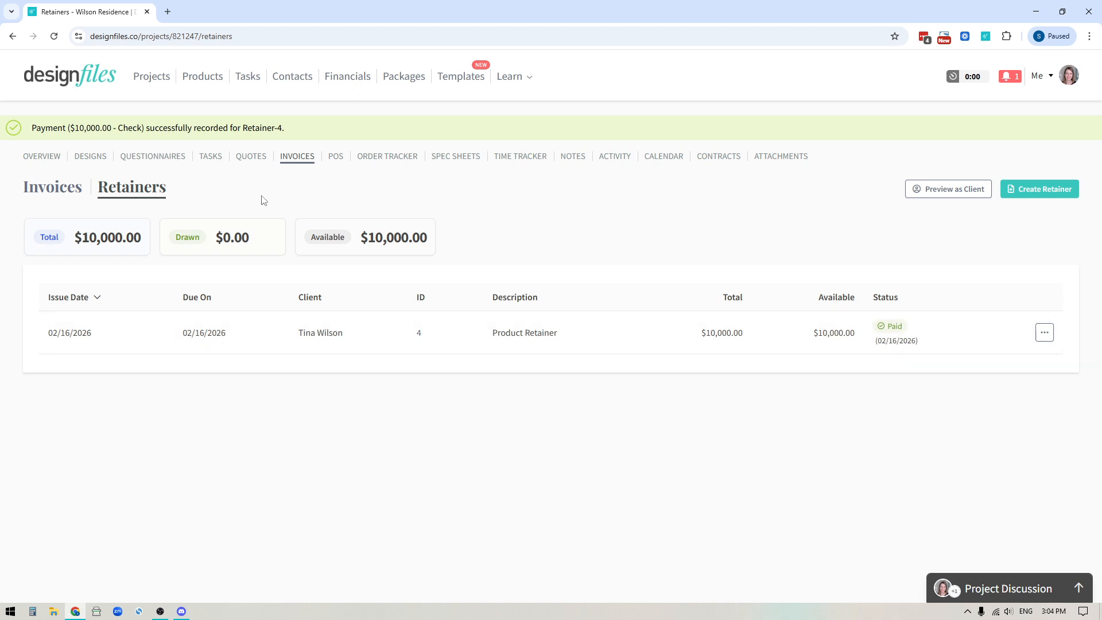
Create a project invoice containing the Lucida End Table - Black, Brianna Small Chandelier and Adesso Bowery Arc Floor Lamp from the project's products
click(36, 188)
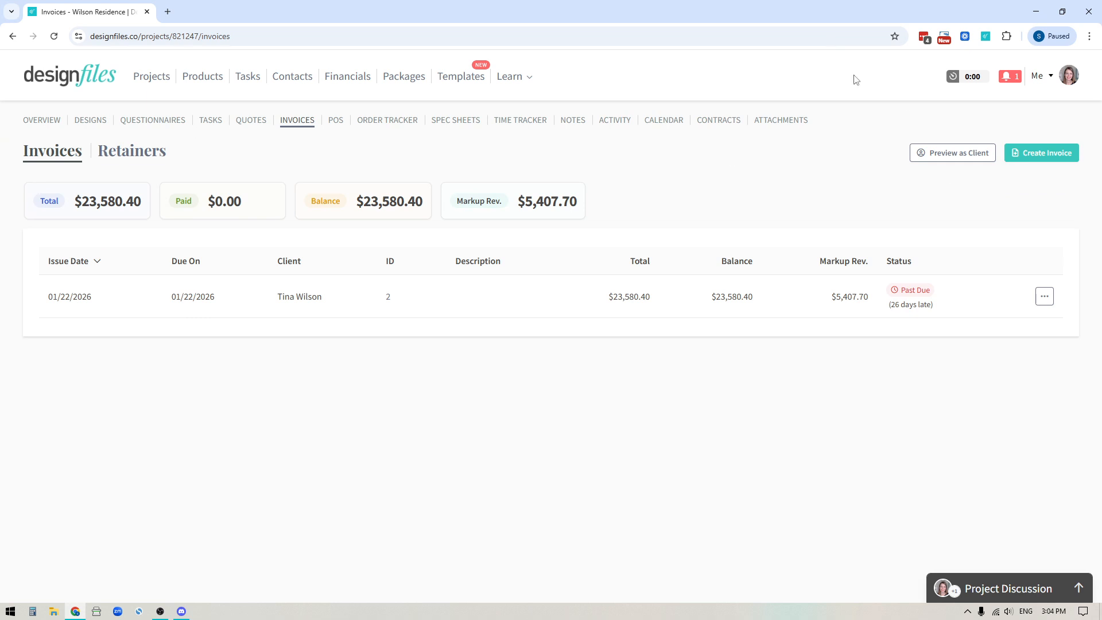
click(1045, 152)
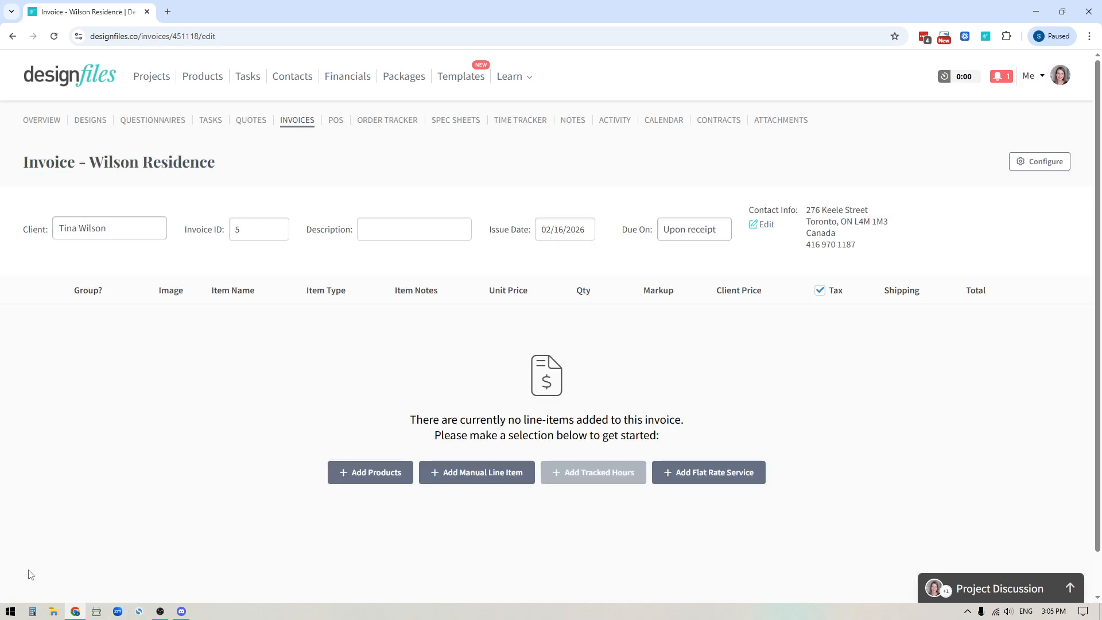
click(353, 473)
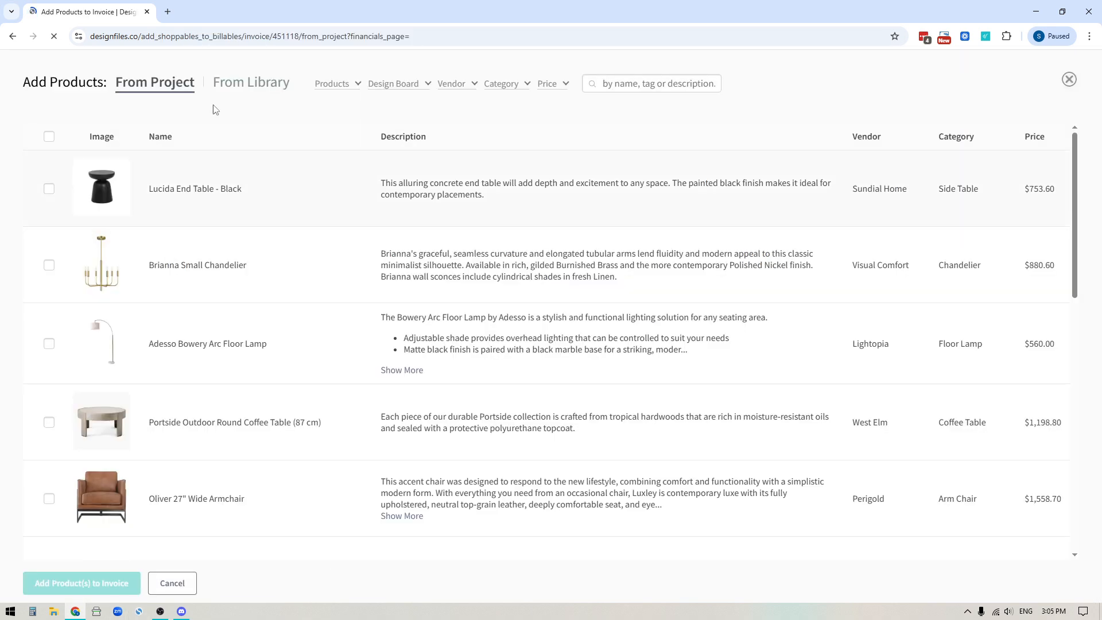
click(49, 189)
click(49, 265)
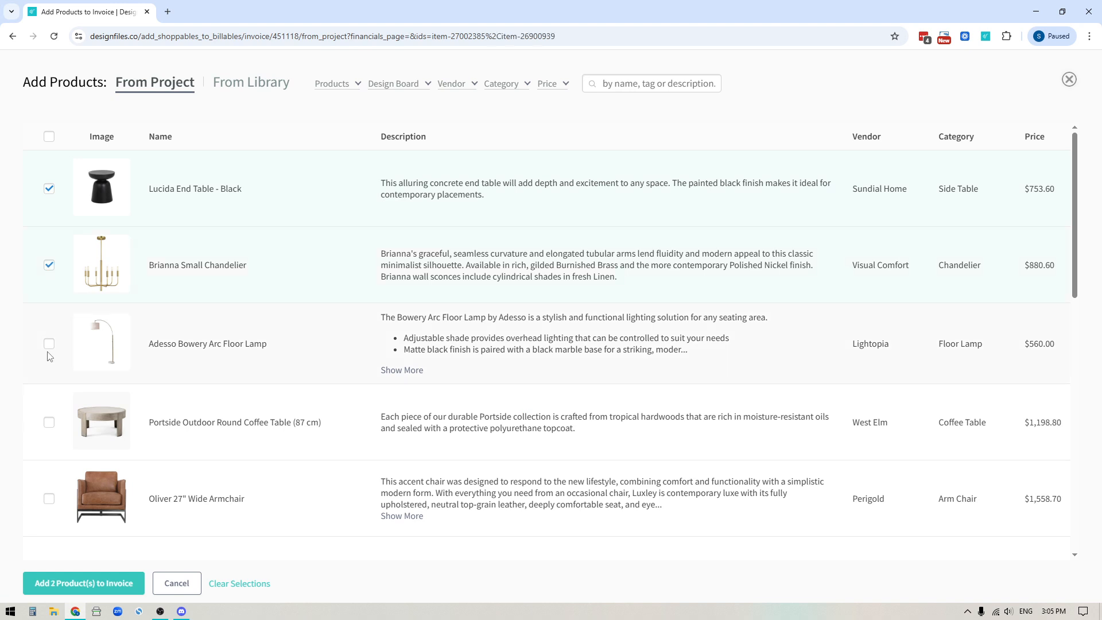
click(48, 343)
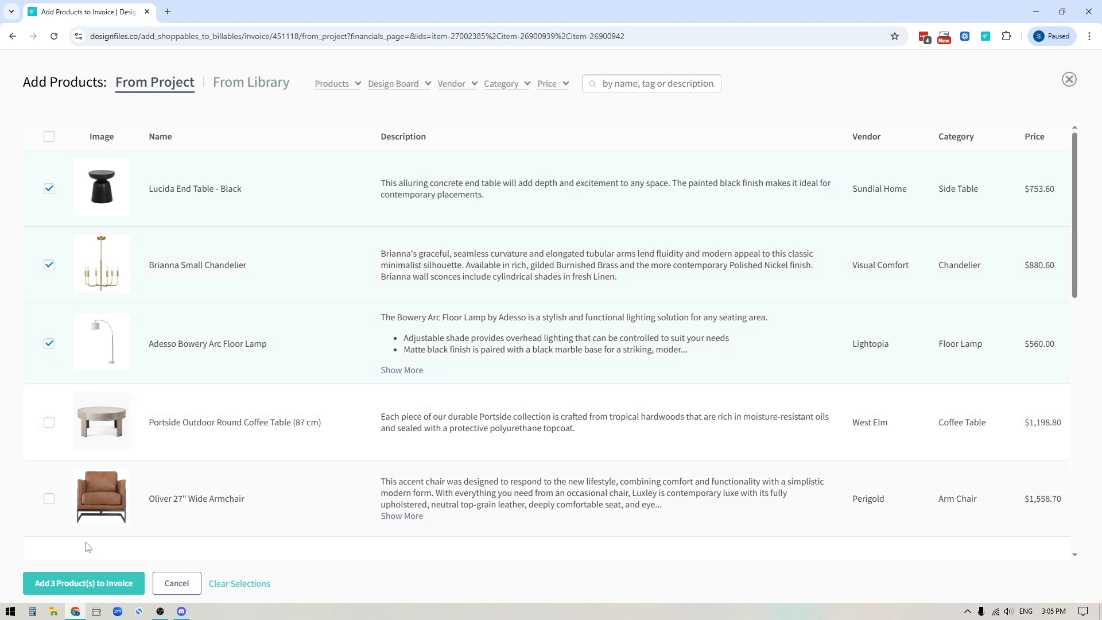
click(95, 583)
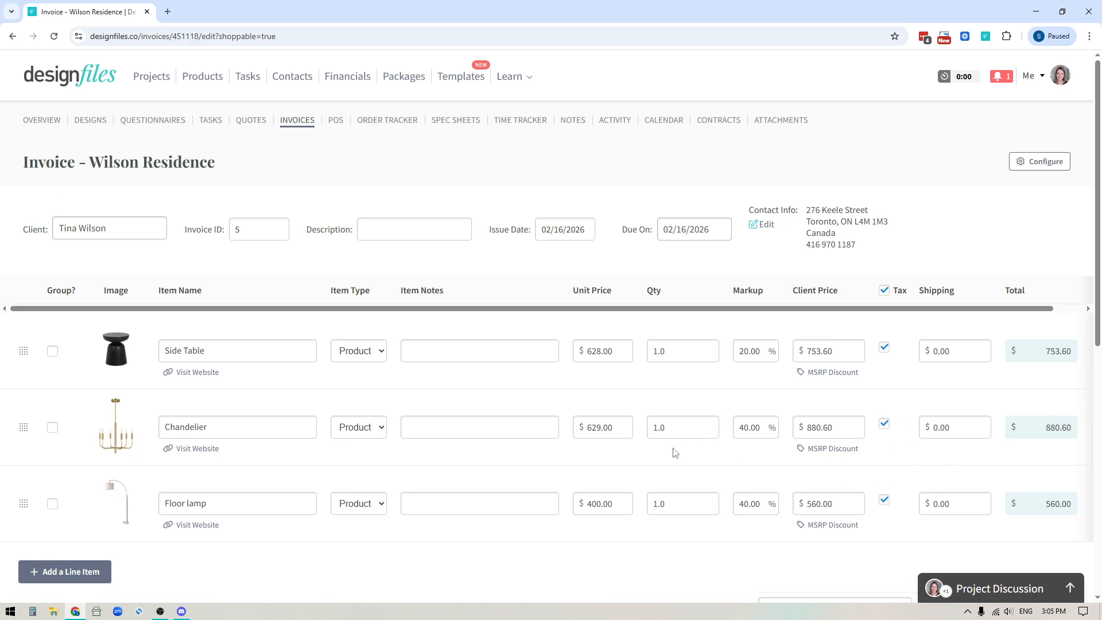
Record a payment of $2369.74 on the invoice, drawn from the Product Retainer
scroll(625, 395, down, 4)
scroll(625, 394, down, 3)
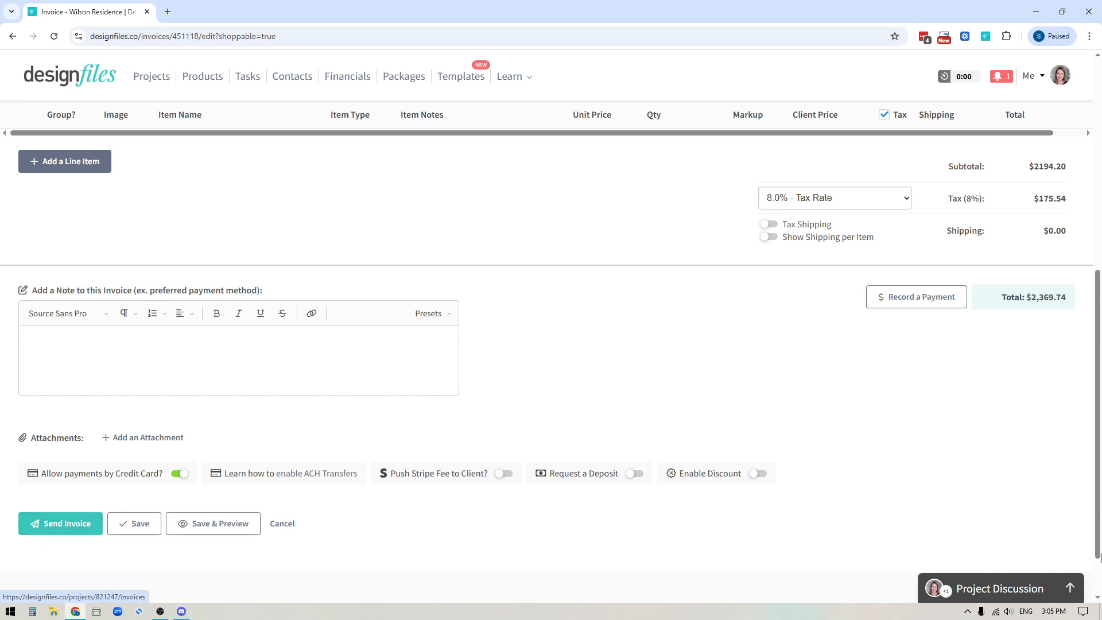
scroll(927, 356, up, 1)
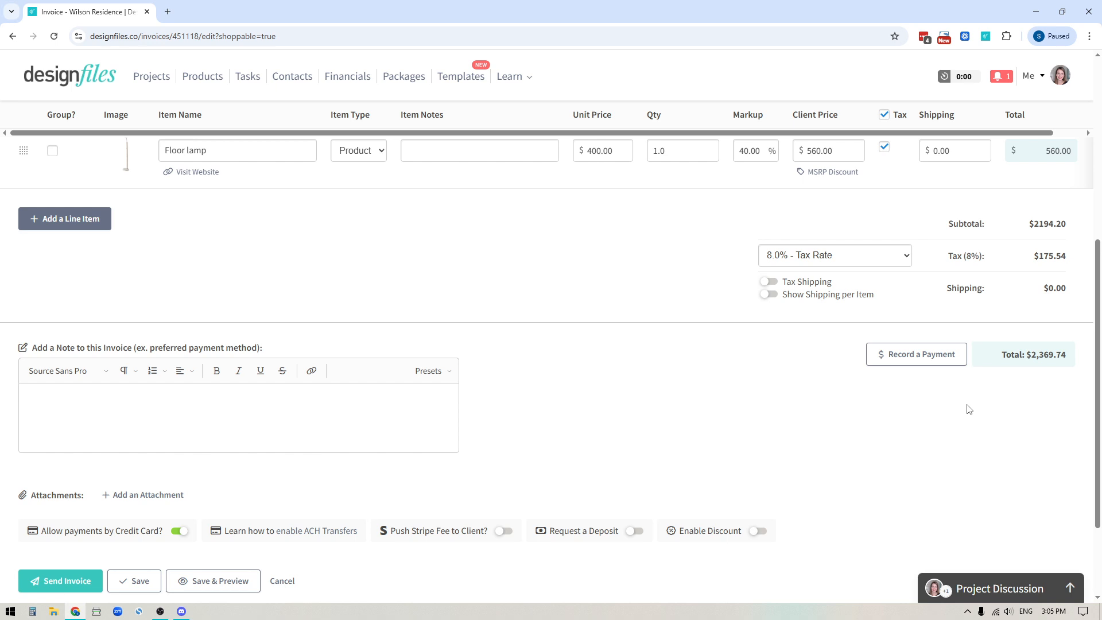
click(912, 364)
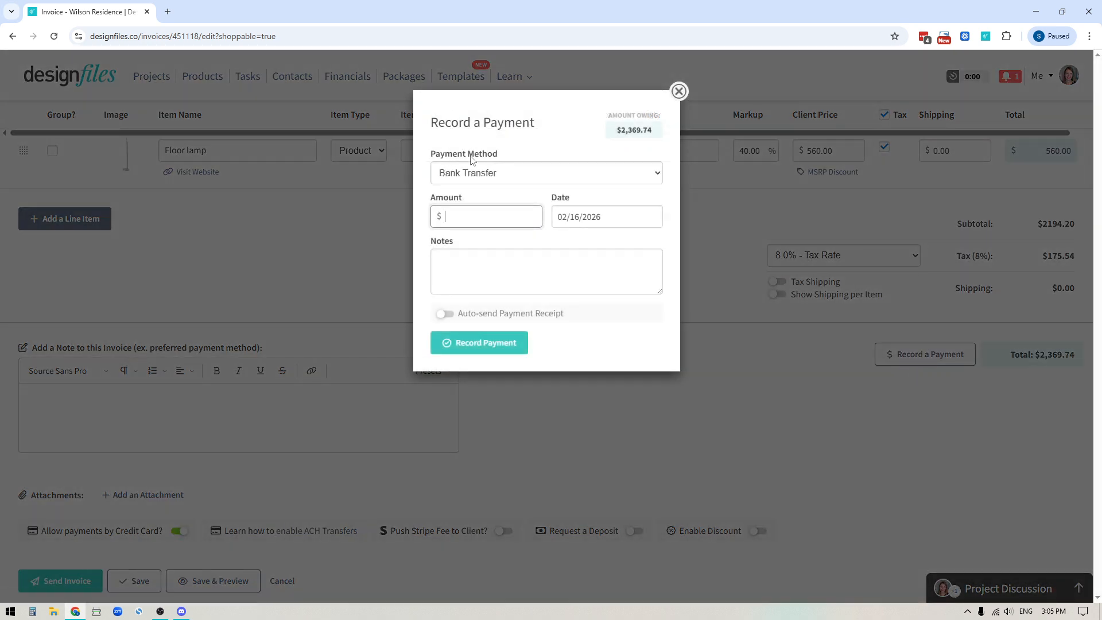
click(513, 172)
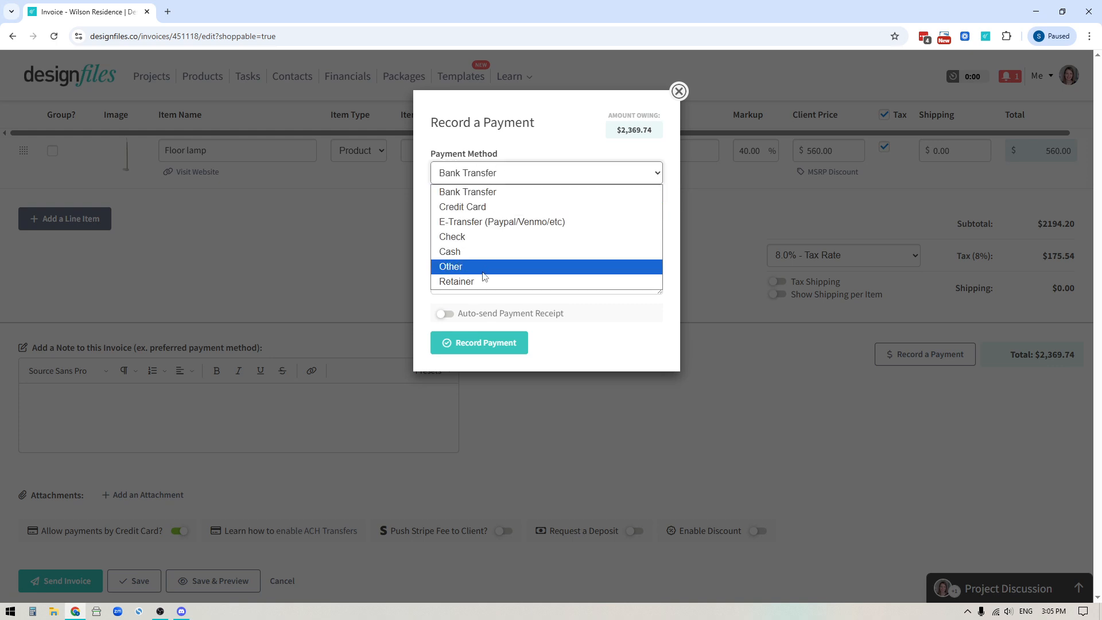
click(457, 282)
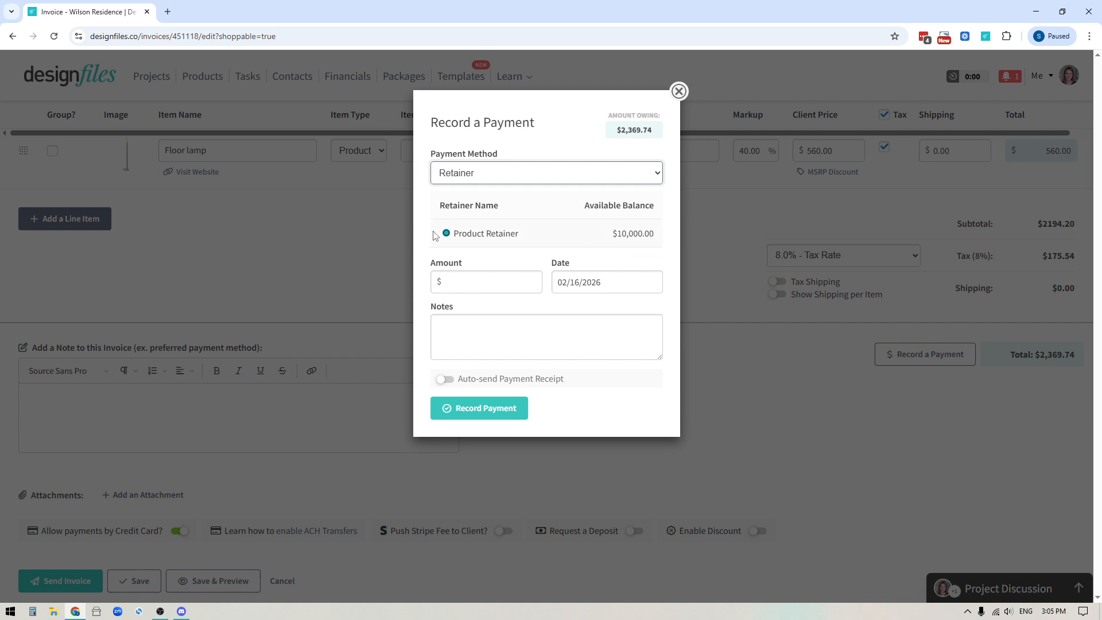
click(457, 284)
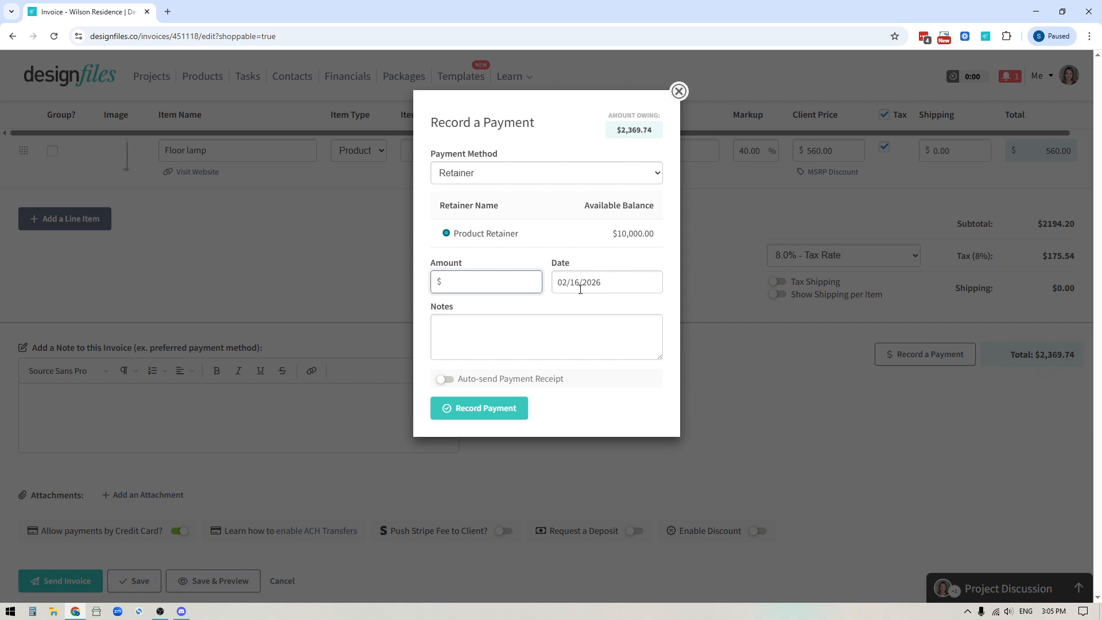
text(2369.74)
click(488, 408)
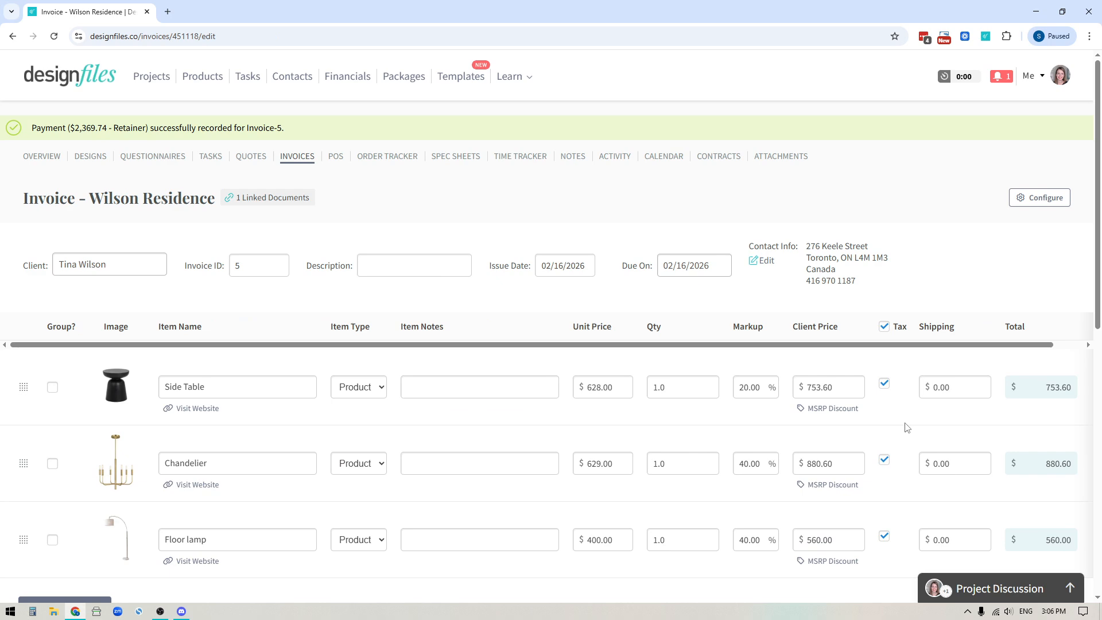
Check the recorded payment's method on the invoice, then save it and review the payment details in the client-facing preview
scroll(516, 445, down, 10)
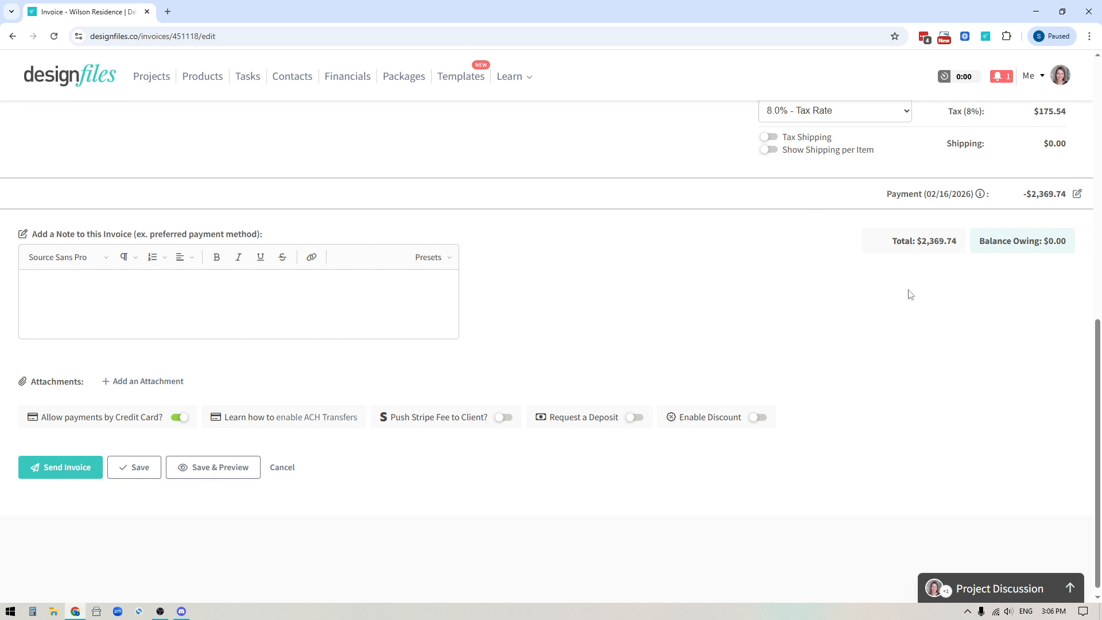
scroll(954, 221, up, 1)
mouse_move(980, 244)
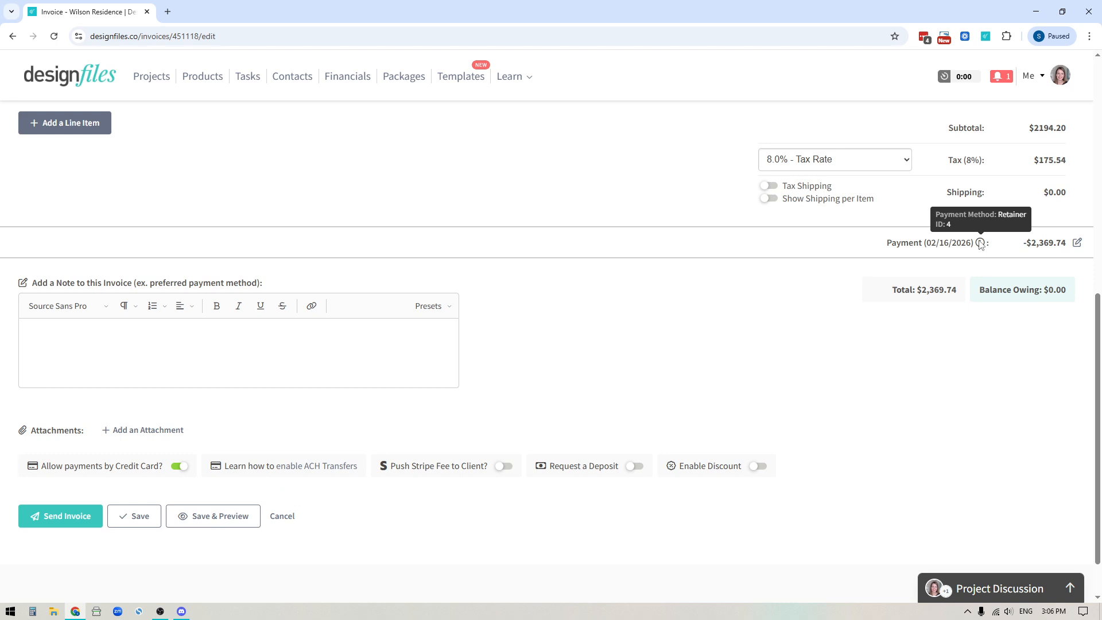
click(232, 518)
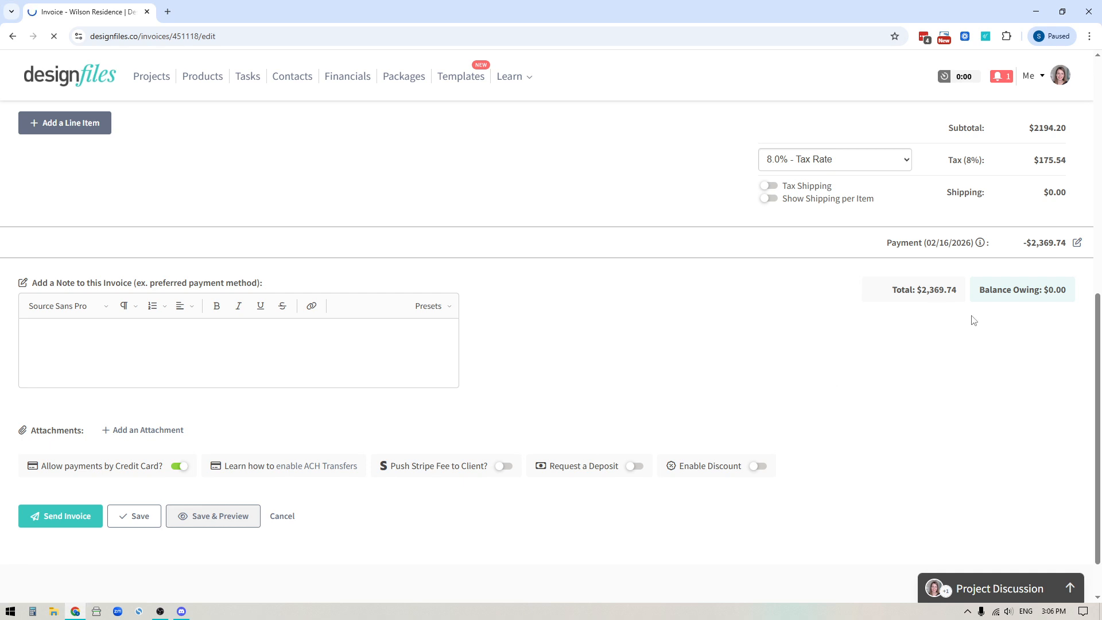
scroll(849, 327, down, 10)
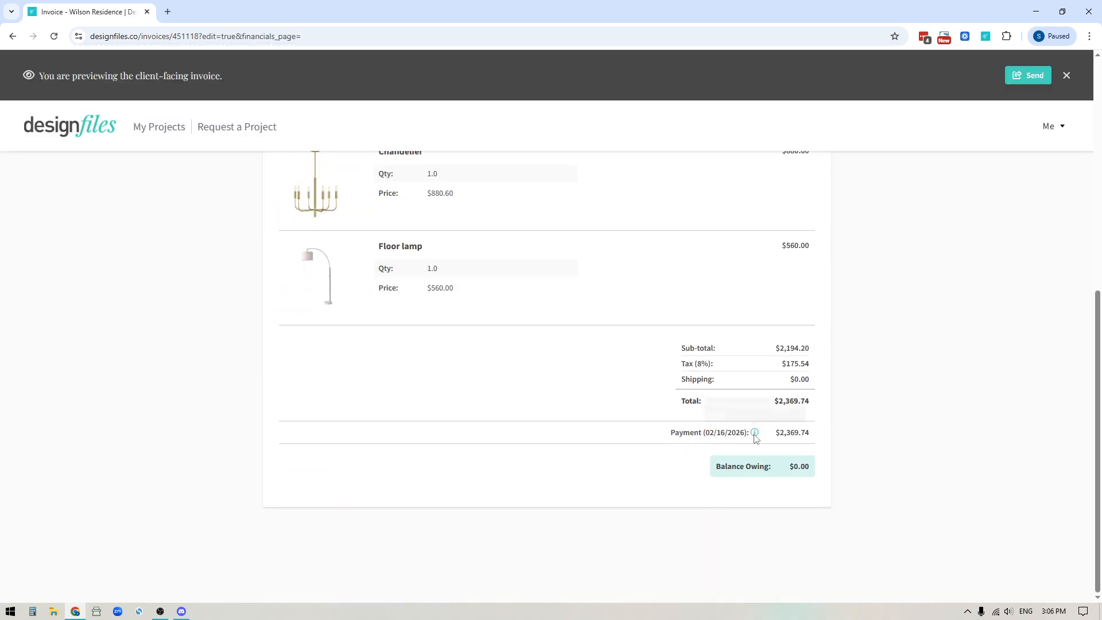
mouse_move(757, 436)
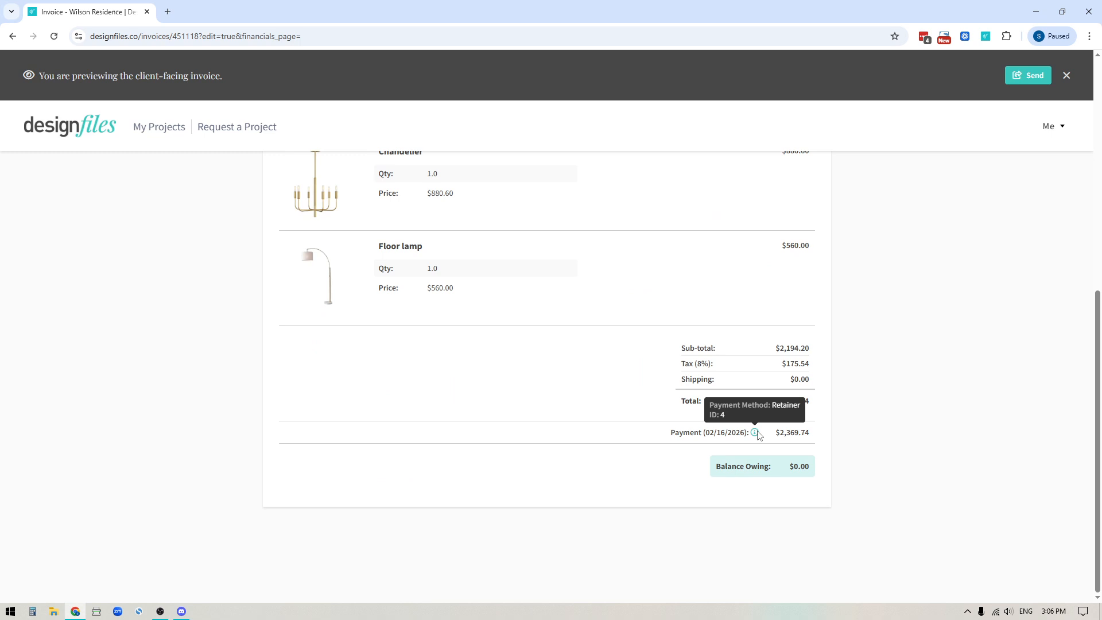
click(1066, 75)
Leave the invoice editor and check the Product Retainer's available balance in the project's retainers list
scroll(413, 343, down, 10)
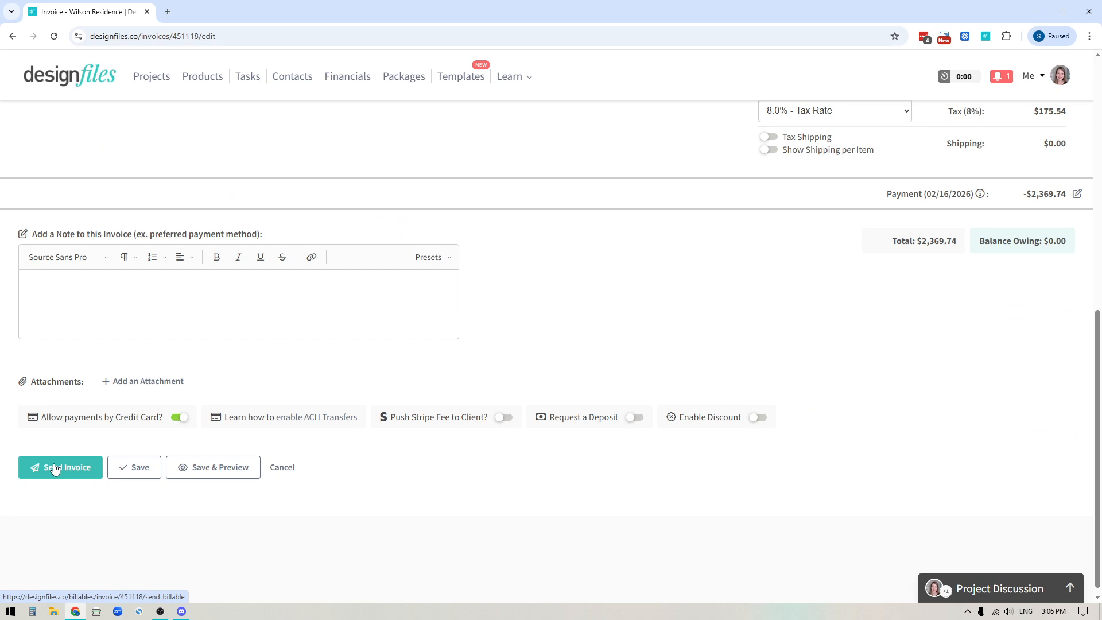
click(284, 468)
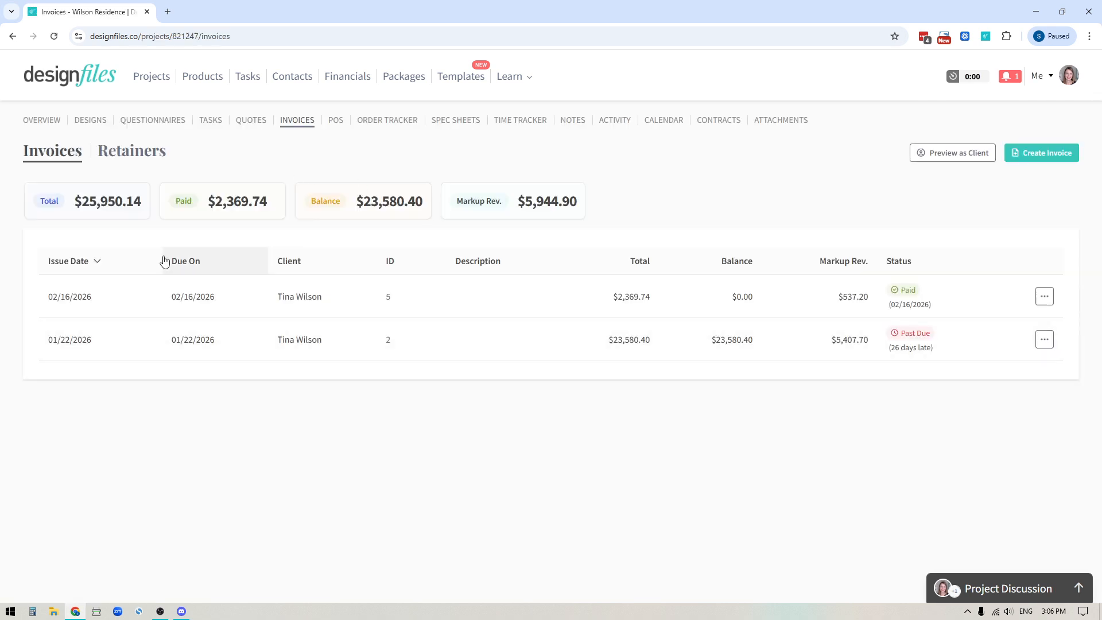
click(138, 156)
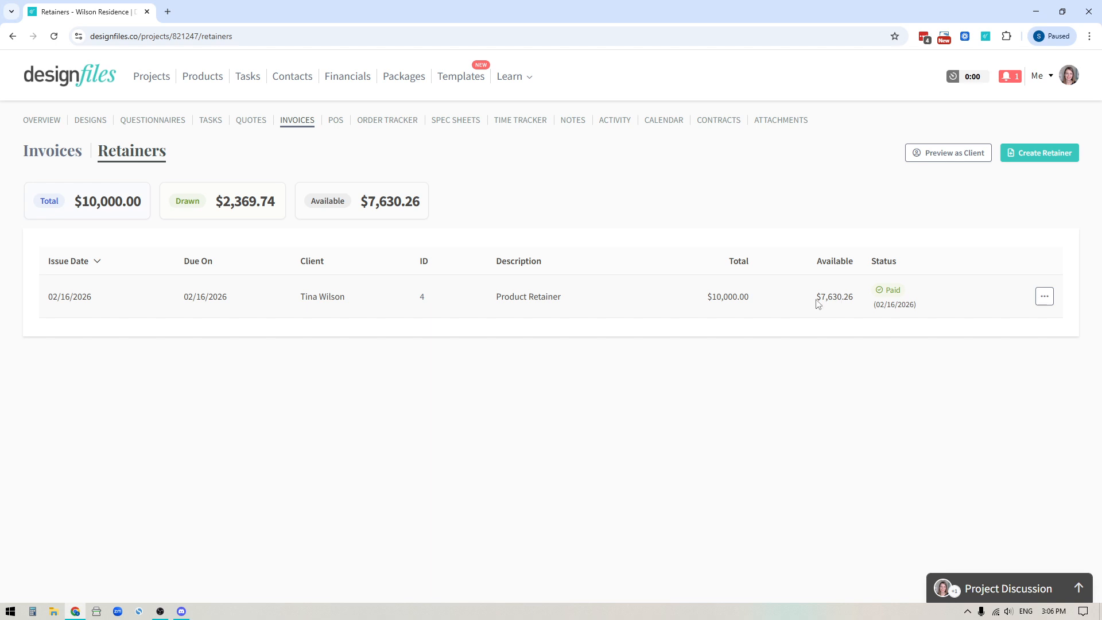
drag(817, 295, 859, 300)
click(1046, 76)
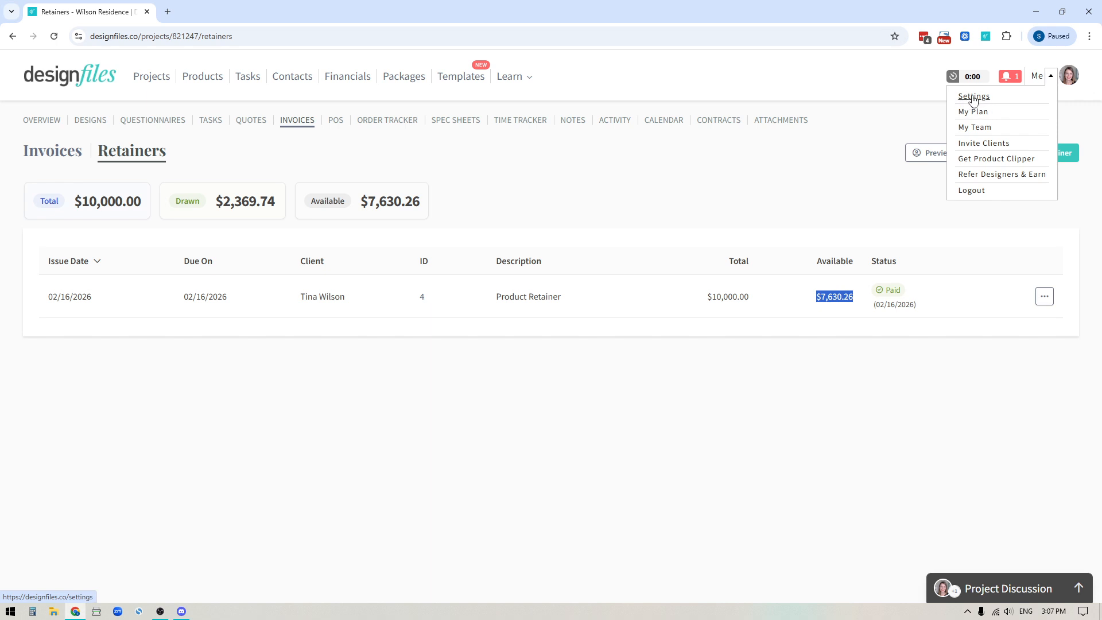
click(704, 197)
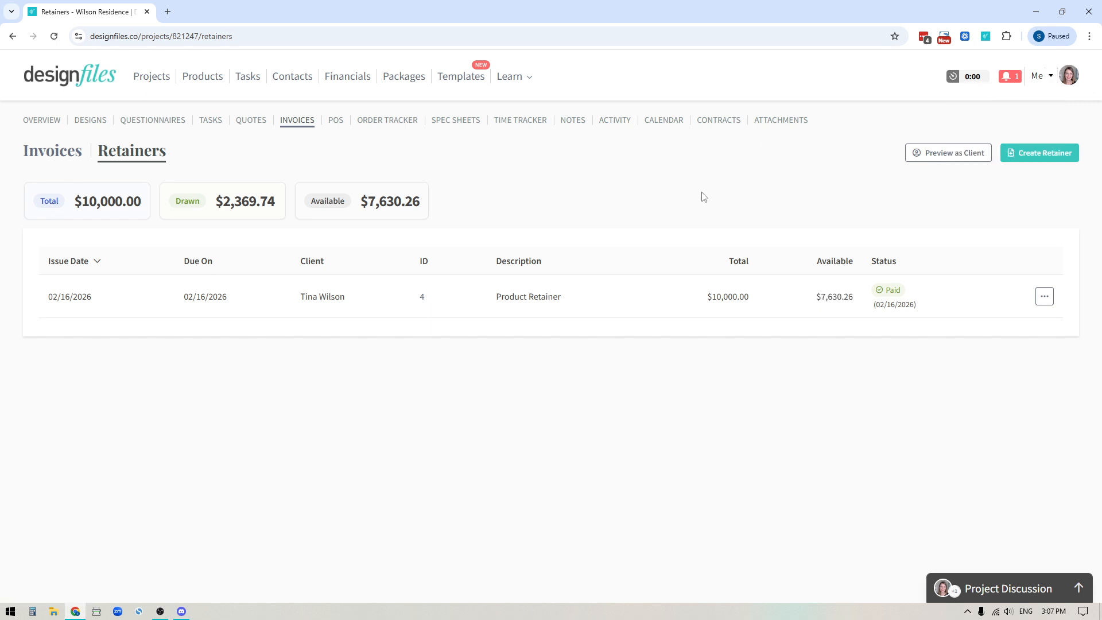